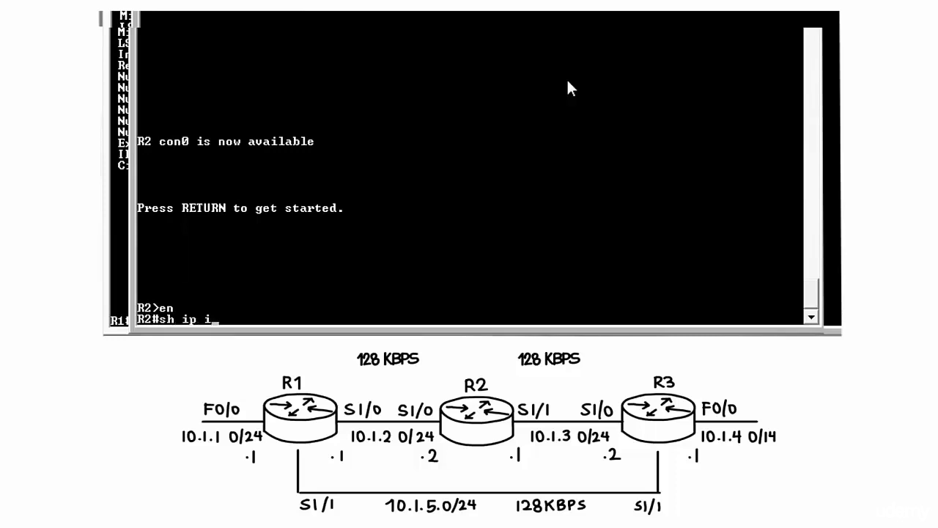
- Enter privileged mode on R2 and list its interfaces, showing Serial1/0 10.1.2.2 and Serial1/1 10.1.3.1 up
key(Tab)
key(Return)
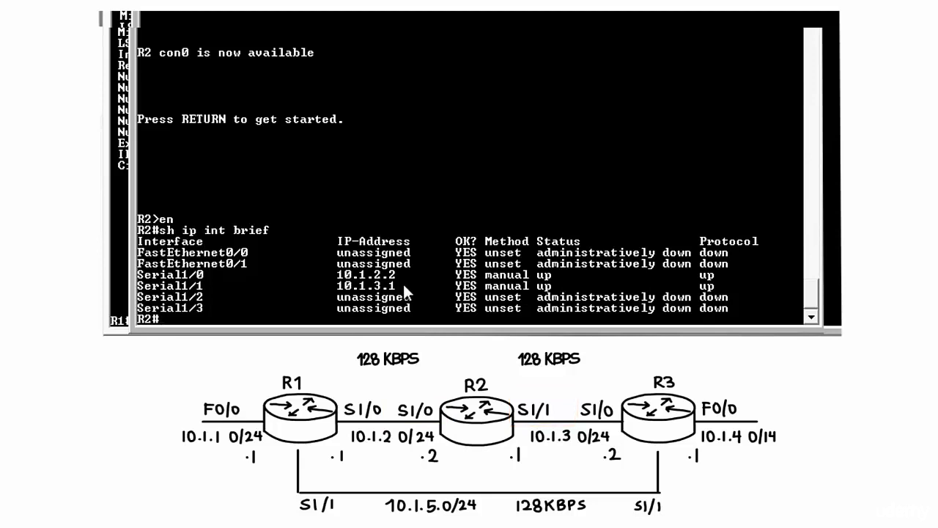
- Give R2's Loopback0 the address 2.2.2.2 255.255.255.255
text(conf t)
key(Return)
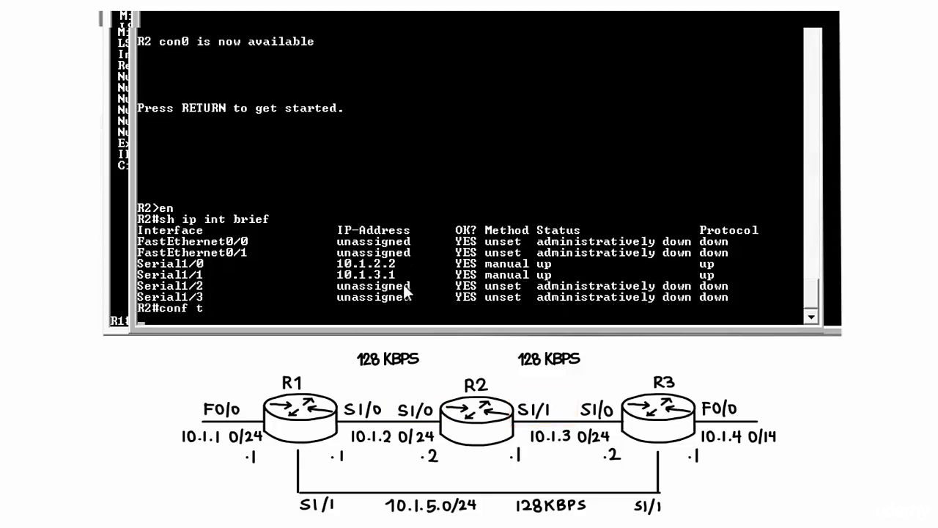
text(int loop 0)
key(Return)
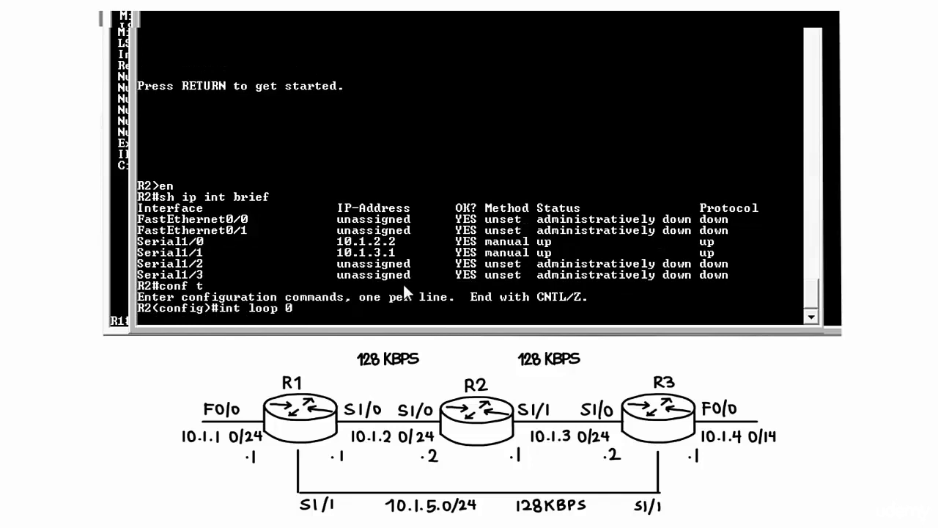
text(ip ad)
key(Tab)
text(2.2.)
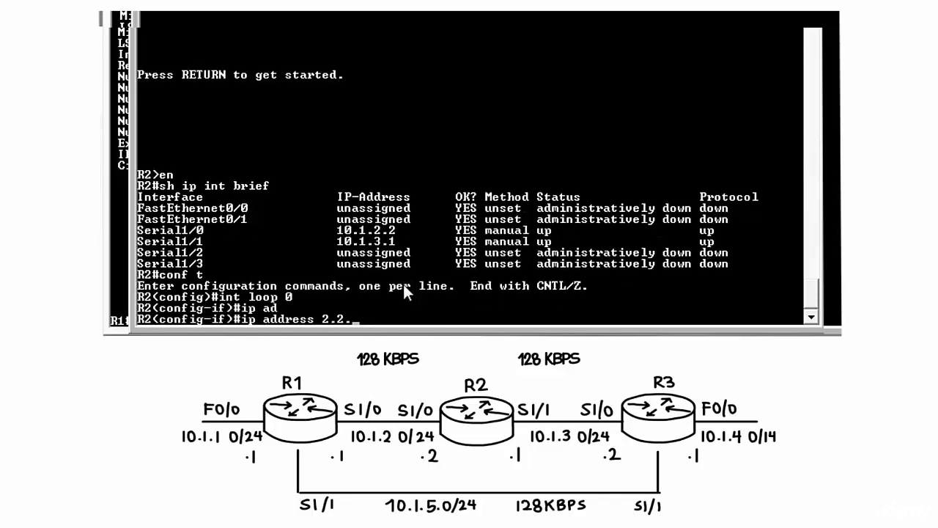
text(2.2 255.255.25)
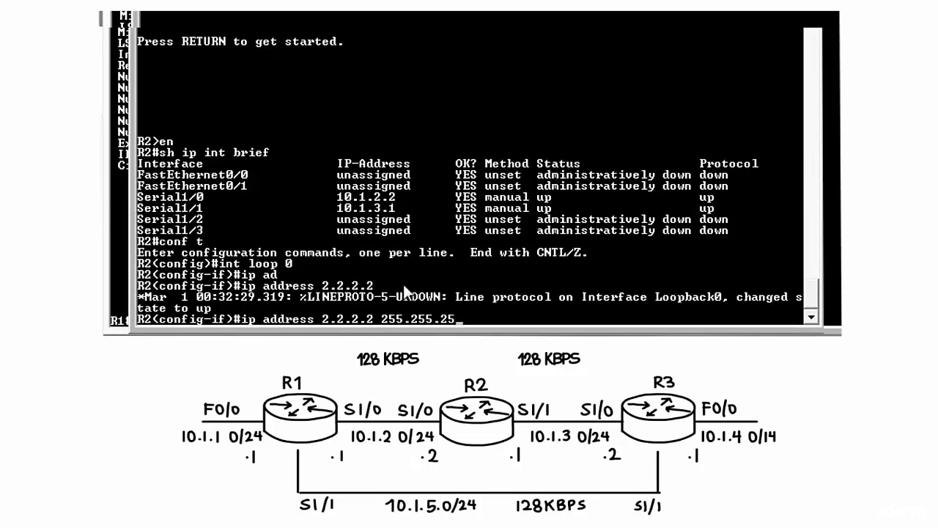
text(5.255)
key(Return)
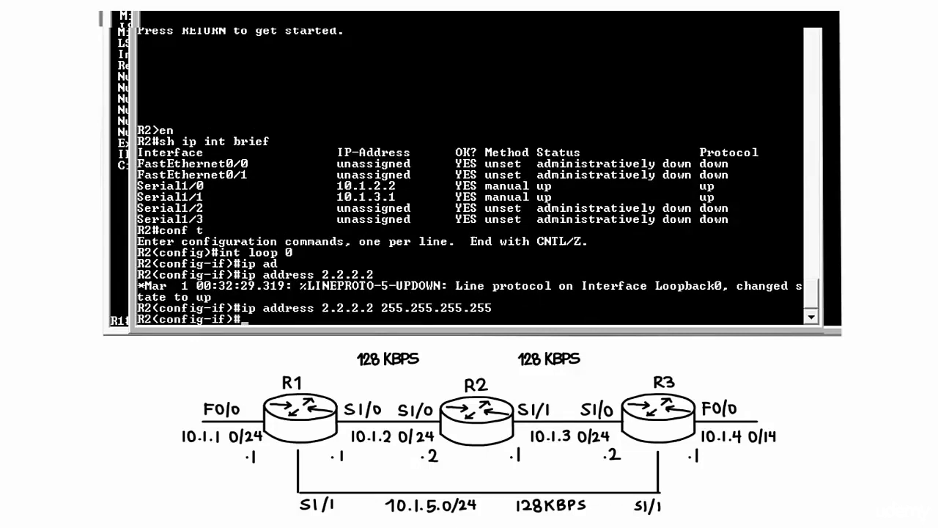
- Start OSPF process 2 on R2 with network 0.0.0.0 255.255.255.255 in area 0
text(router ospf )
text(2)
key(Return)
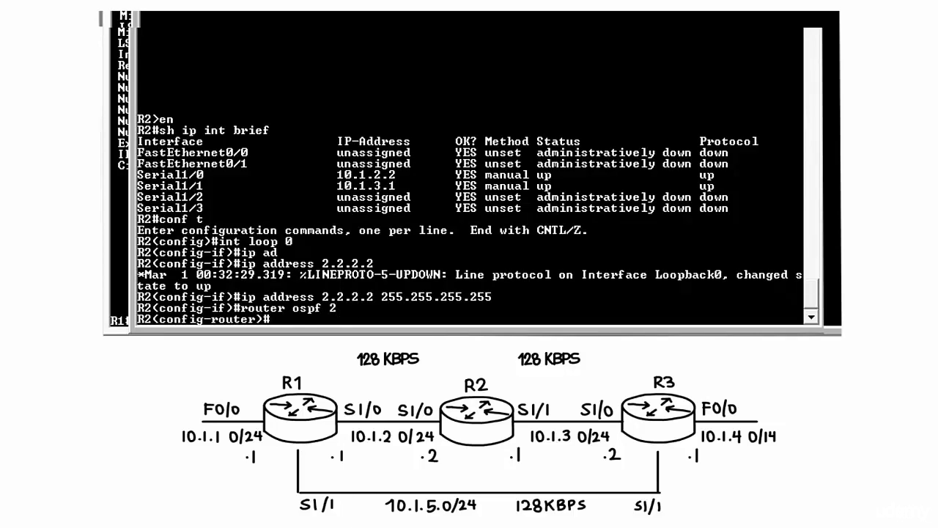
text(net)
key(Tab)
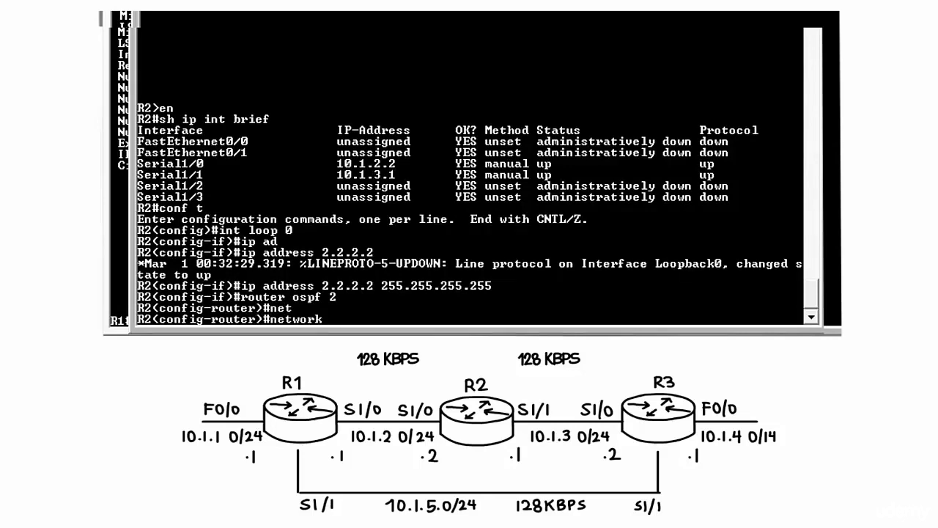
text(0.0.0.0 ?)
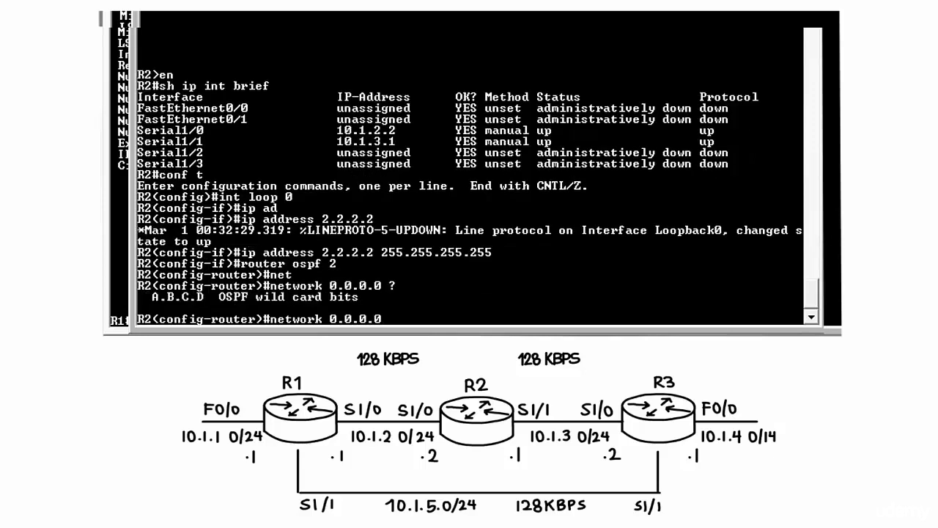
text(255.255.255.255)
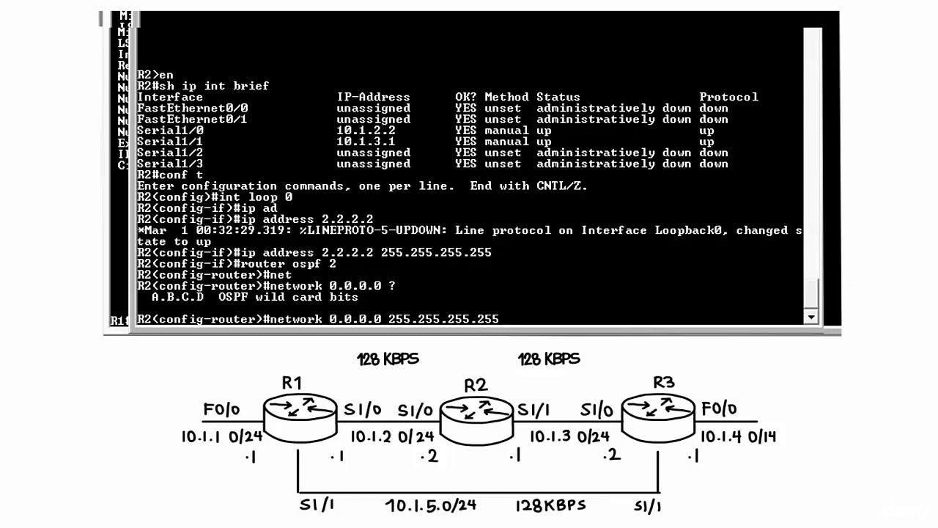
text( ?area 0)
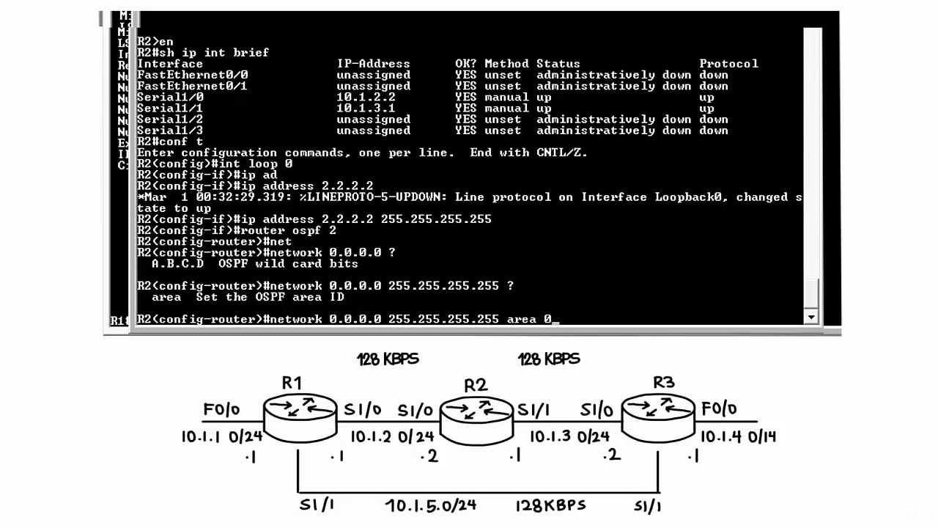
key(Return)
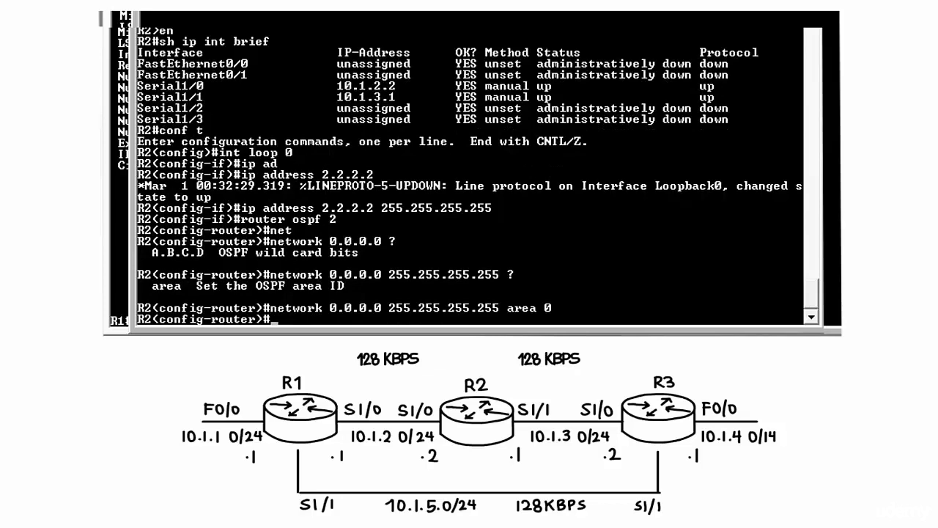
key(ctrl+z)
text(sh)
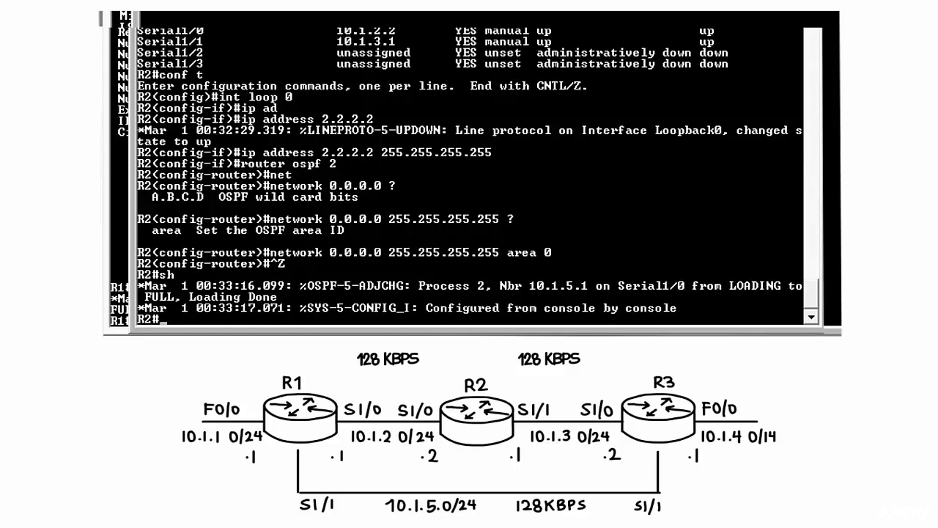
click(123, 277)
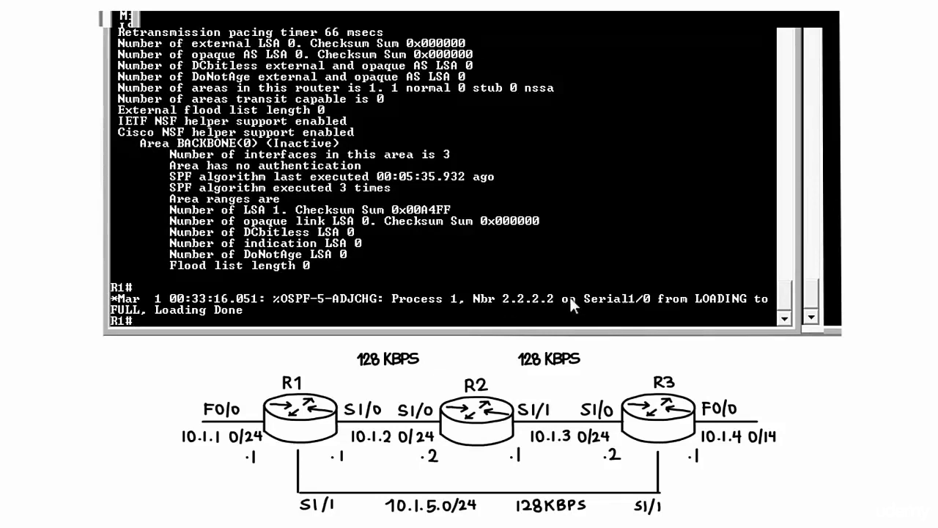
click(806, 295)
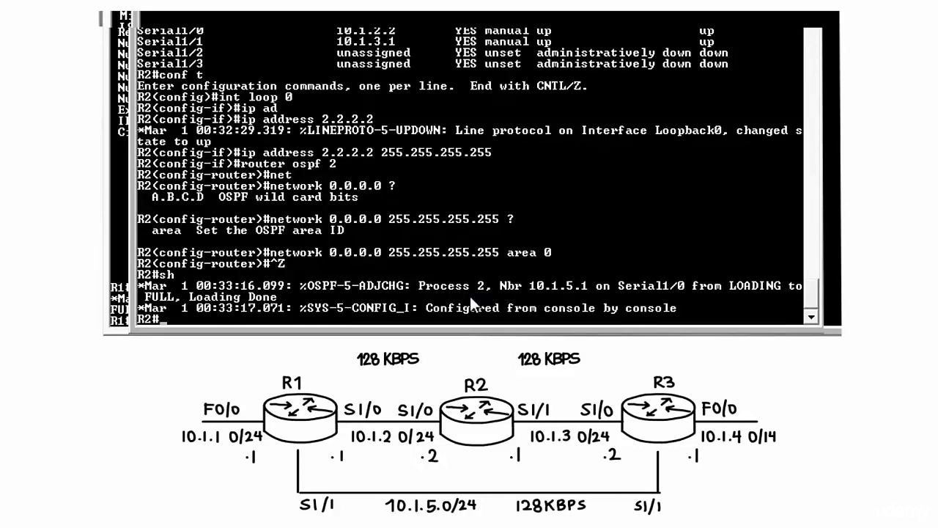
- Display R2's OSPF interface details listing Loopback0, Serial1/1 and Serial1/0 in area 0
text(sh ip ospf int)
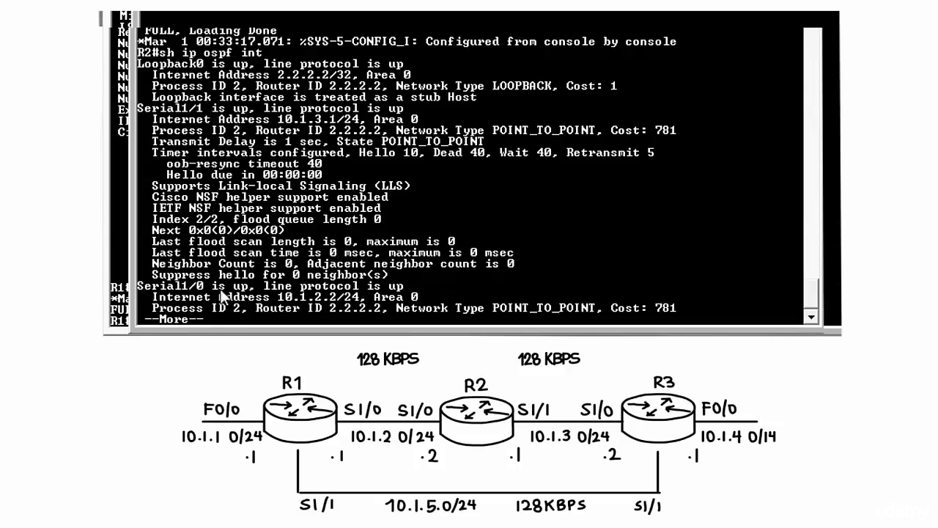
key(space)
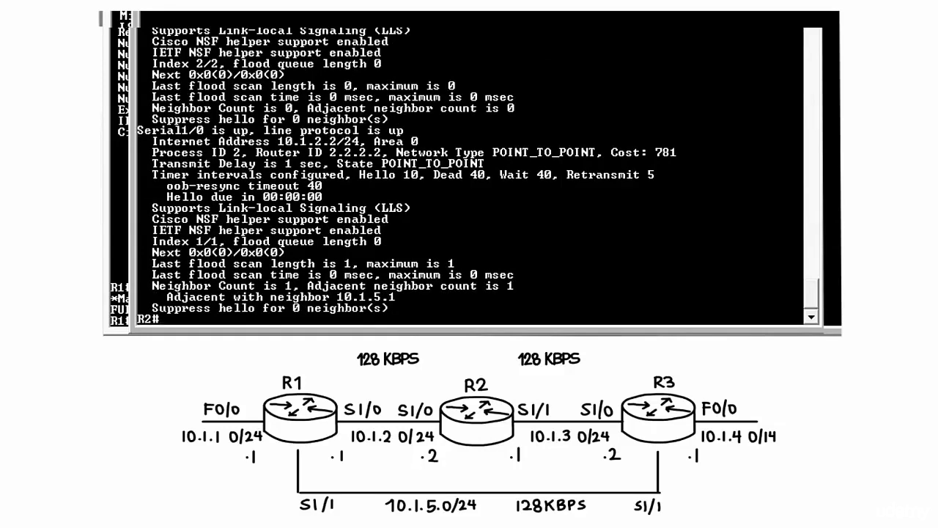
- Show R1's OSPF summary: process 1, router ID 10.1.5.1, backbone area with three interfaces
click(112, 205)
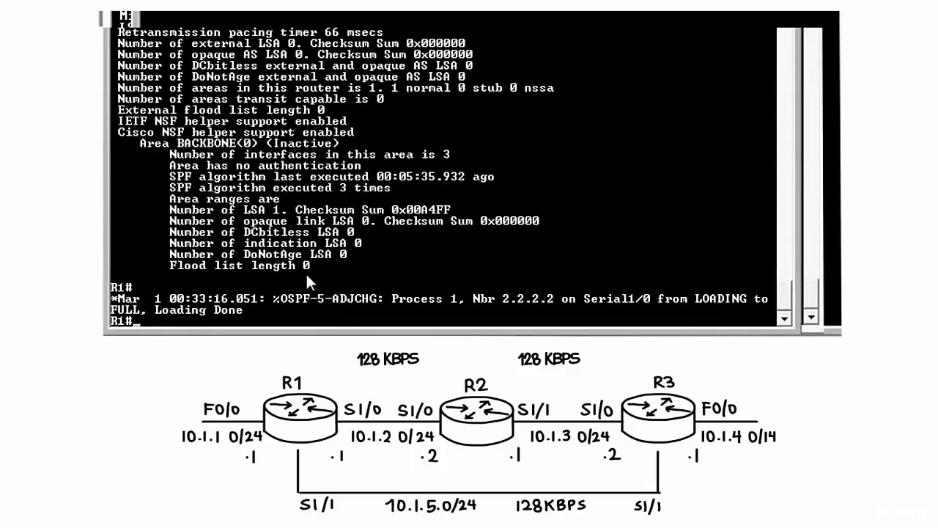
text(show ip ospf)
key(Return)
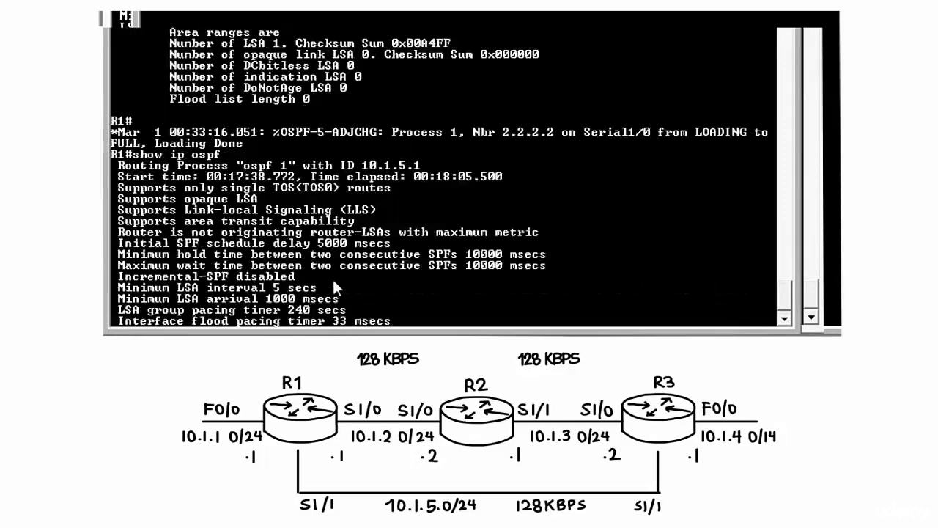
key(space)
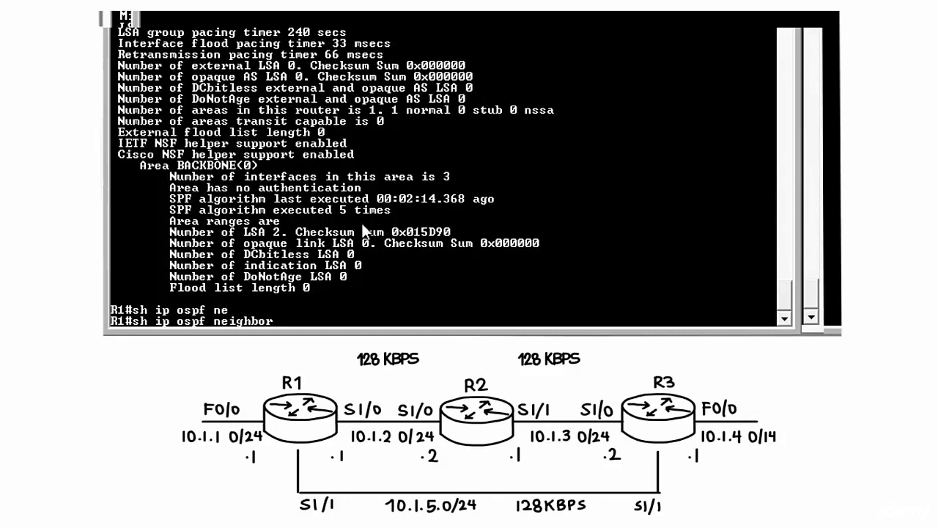
- List R1's OSPF neighbours, showing 2.2.2.2 FULL via 10.1.2.2 on Serial1/0
key(Return)
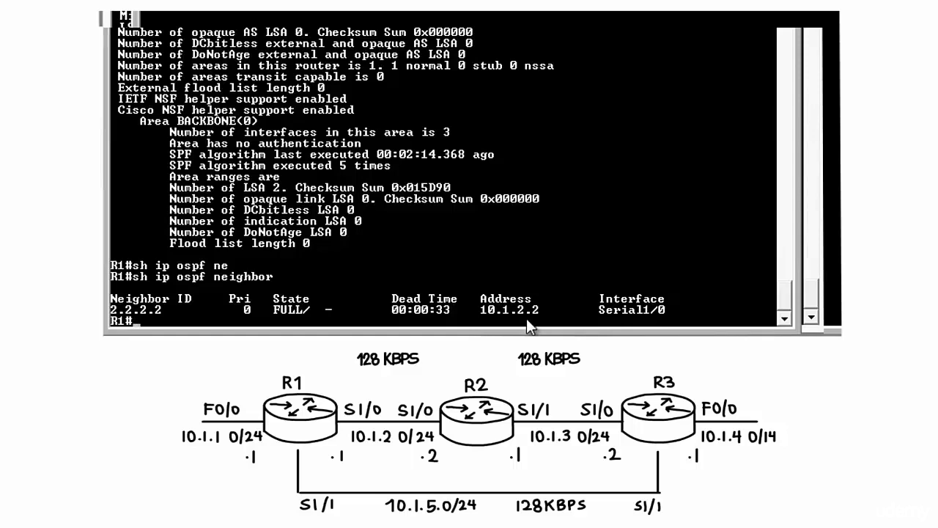
- On R2, list OSPF neighbours, confirming 10.1.5.1 FULL via 10.1.2.1 on Serial1/0
click(814, 290)
text(sh ip )
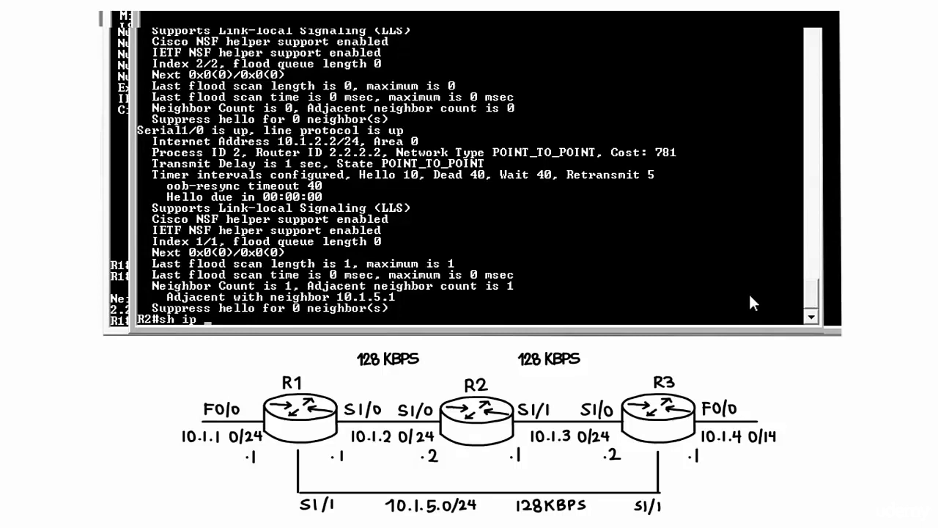
text(ospf nei)
key(Return)
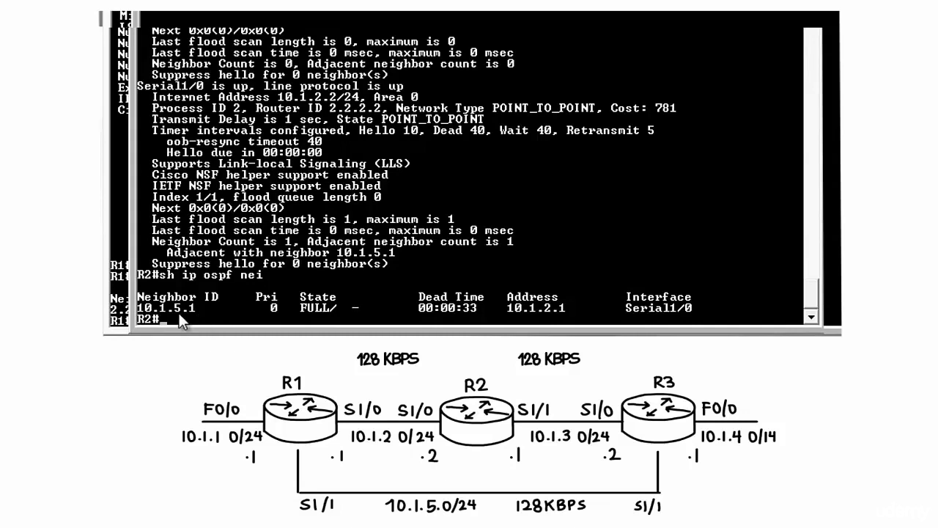
- Assign 1.1.1.1 255.255.255.255 to R1's Loopback0
click(124, 308)
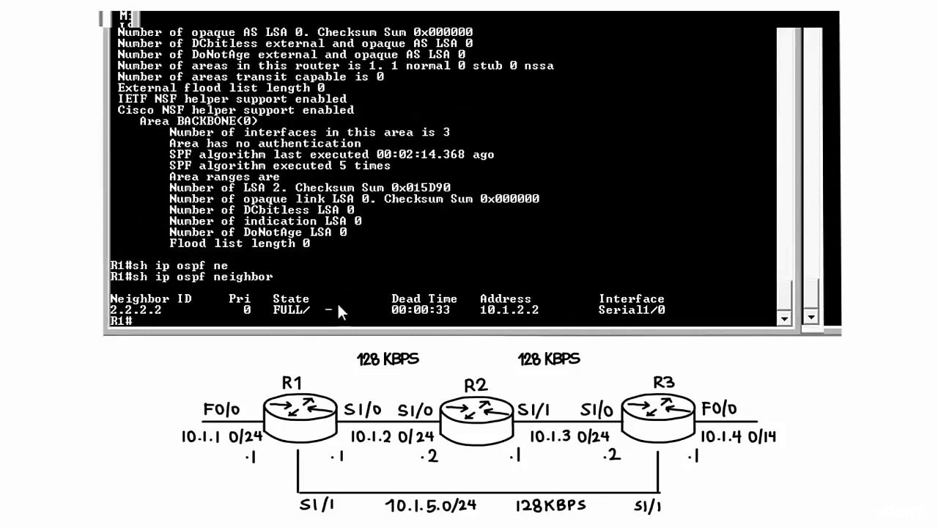
text(conf t)
key(Return)
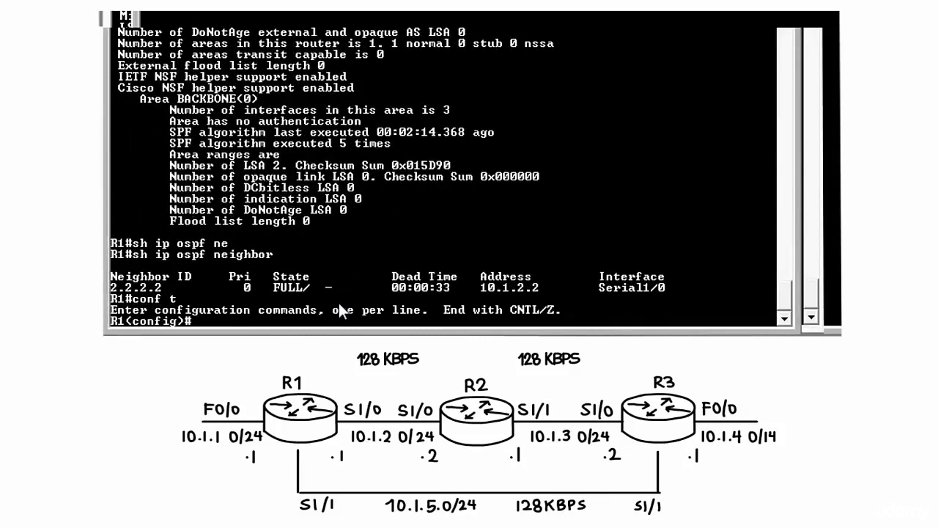
text(int loop 0)
key(Return)
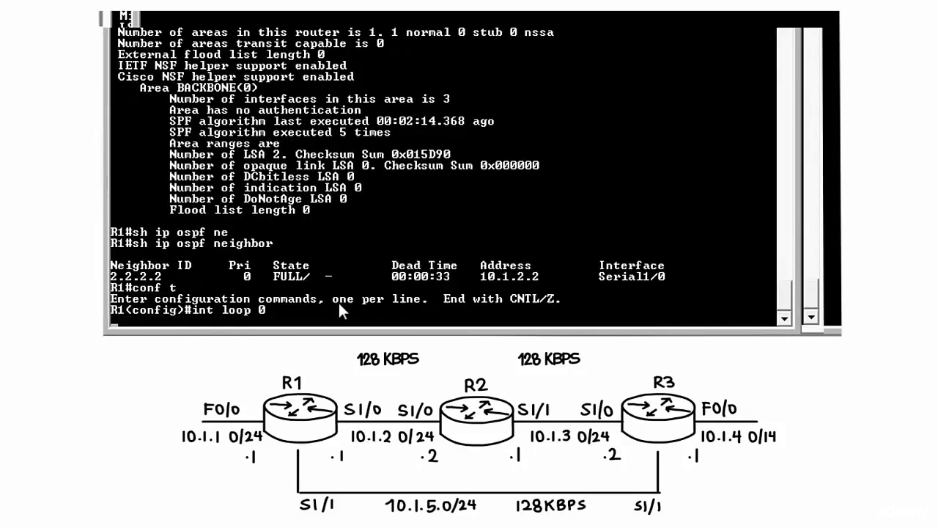
text(ip ad)
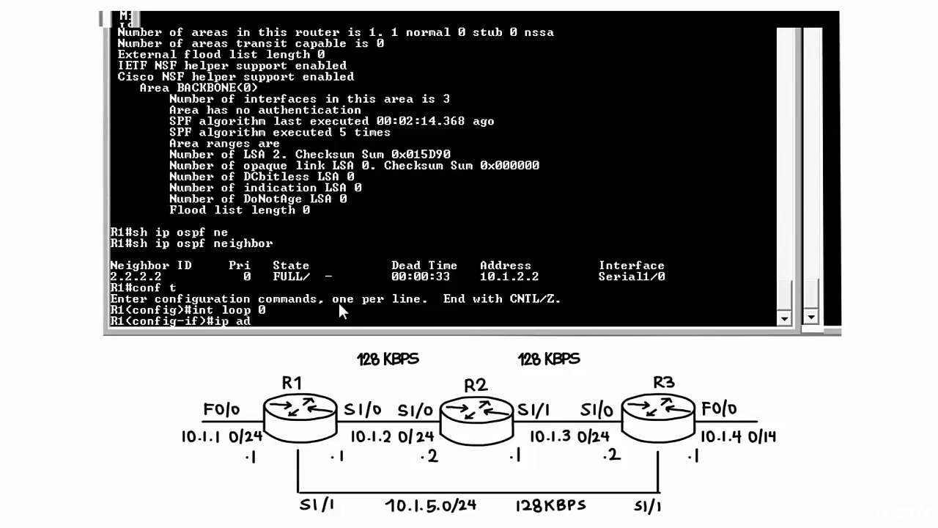
key(Tab)
text(1.1.)
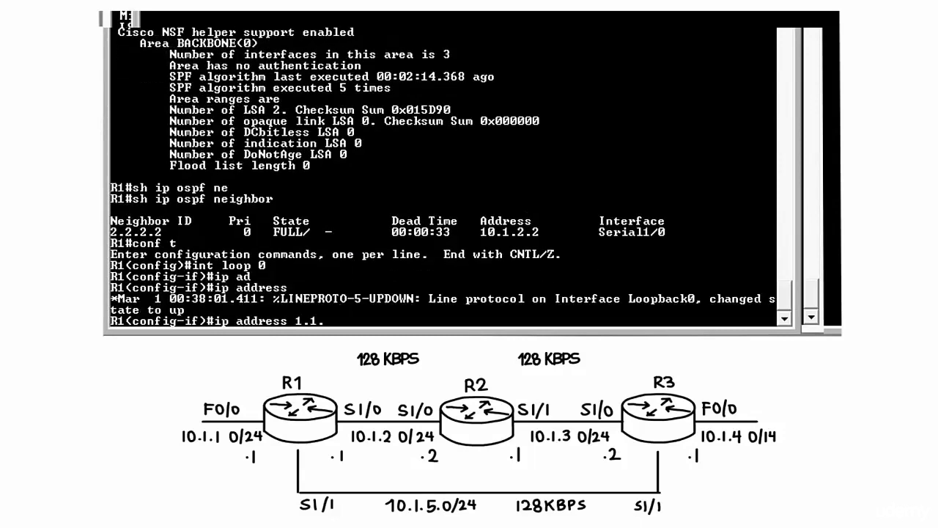
text(1.1 255.255.255.255)
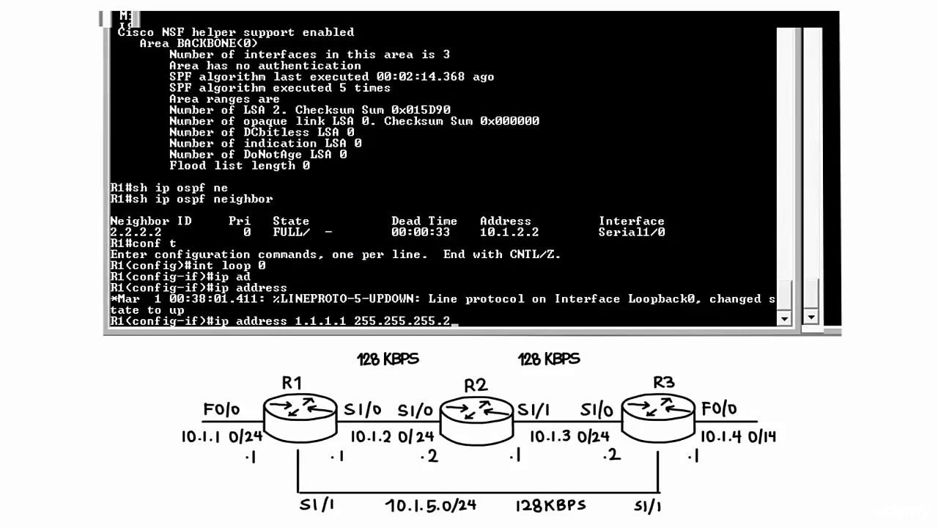
key(Return)
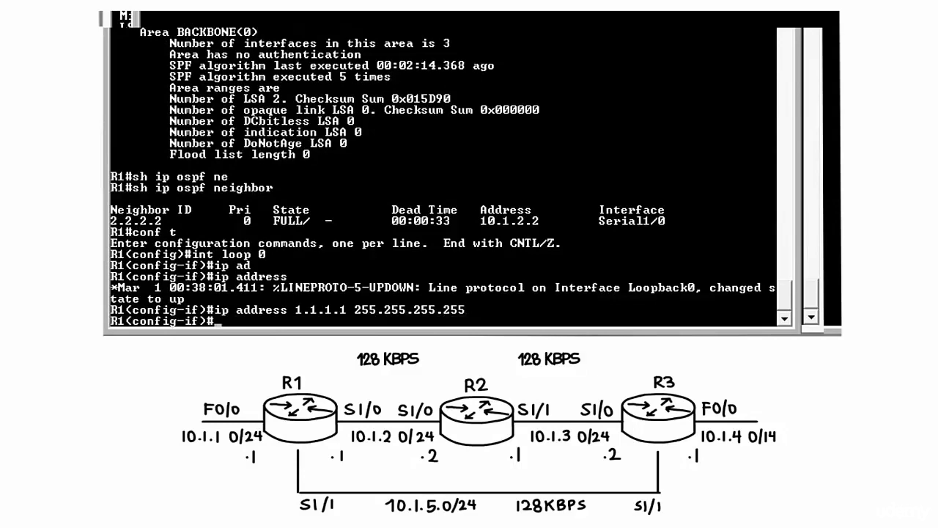
- List R1's OSPF interfaces with 'do sh ip ospf int', paging through all output
text(do sh ip ospf int)
key(Return)
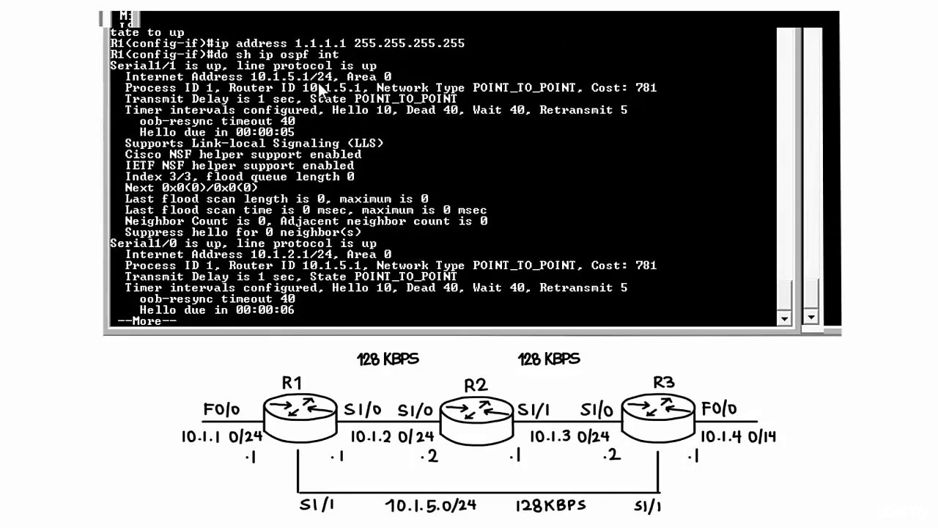
key(space)
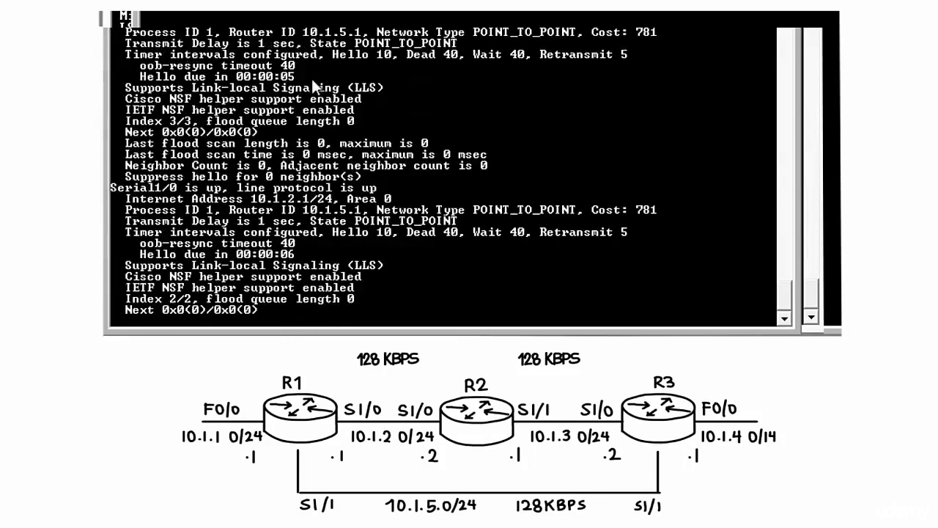
key(space)
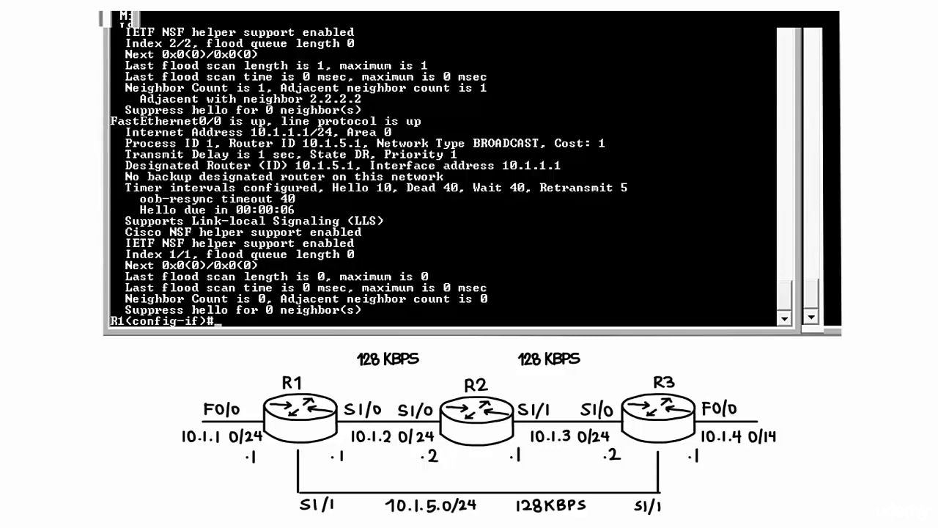
- Show R1's running-config OSPF section: networks 10.1.1.1, 10.1.2.1 and 10.1.5.1 in area 0
text(do sh run | section)
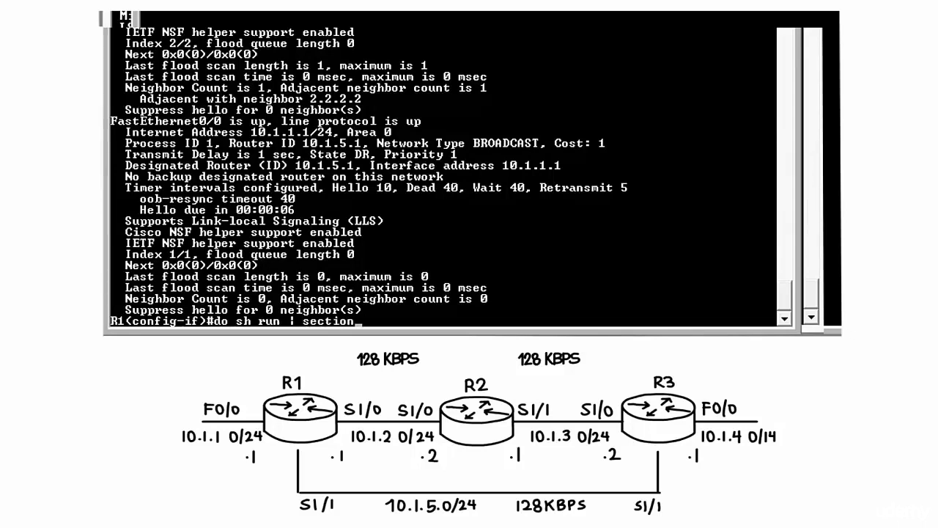
text( ospf)
key(Return)
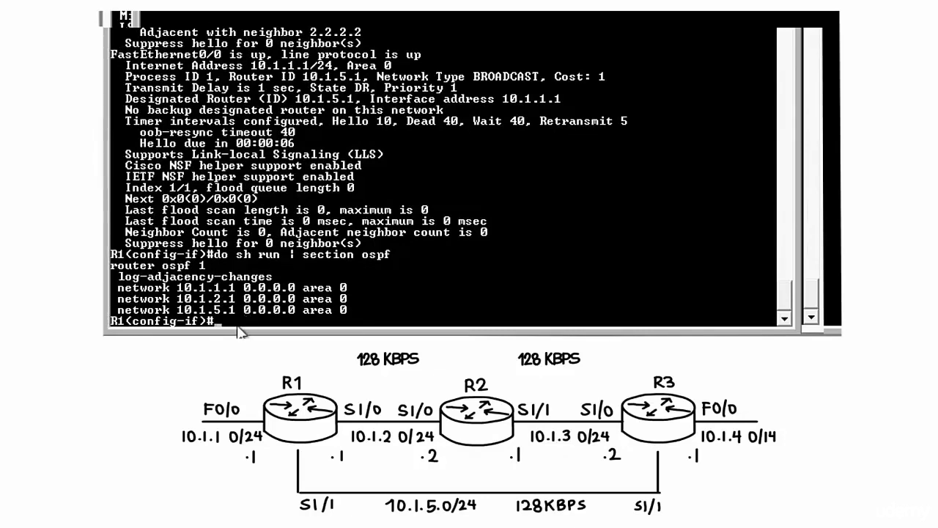
text(router ospf)
text( 1)
- Add network 1.1.1.1 0.0.0.0 area 0 under R1's OSPF process 1
key(Return)
text(net)
key(Tab)
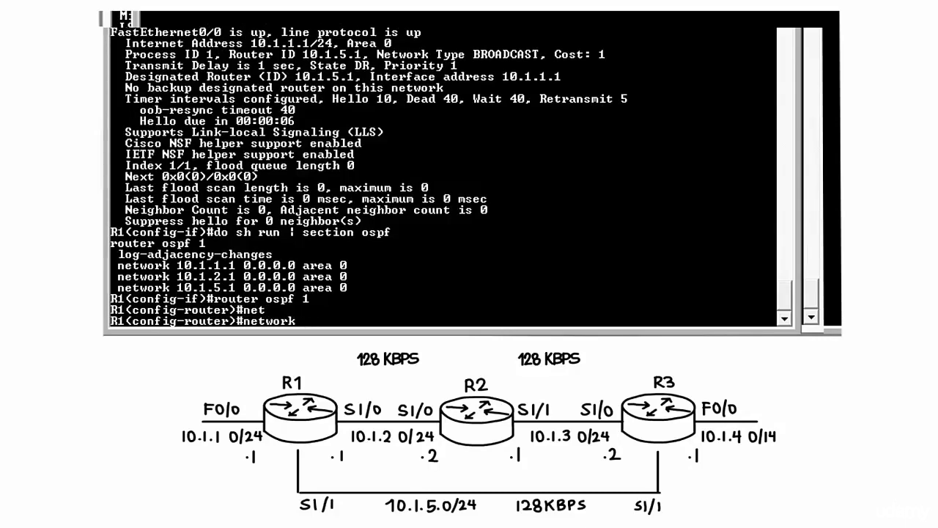
text(1.1.1.1 0.0.0.0 area)
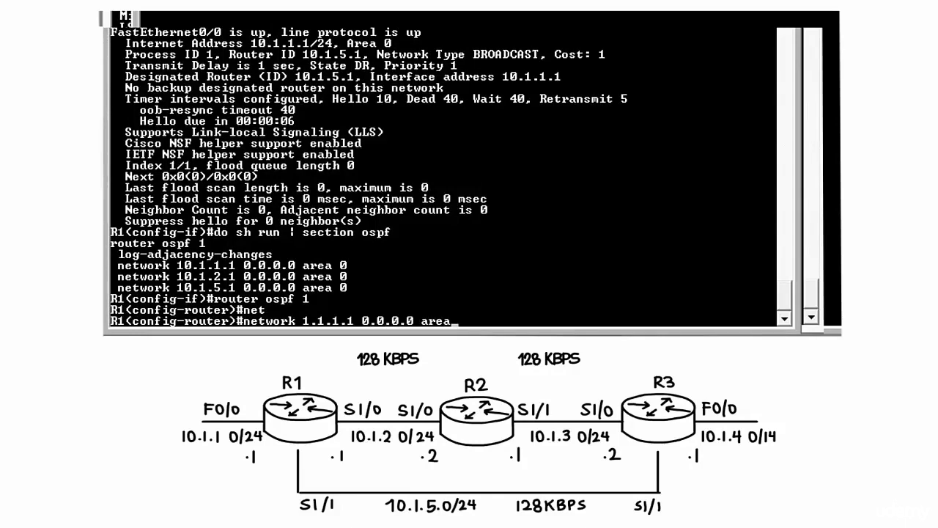
text( 0)
key(Return)
- Re-run the OSPF interface check to confirm Loopback0 1.1.1.1/32 is listed, then exit configuration
key(Up)
key(Up)
key(Up)
key(Up)
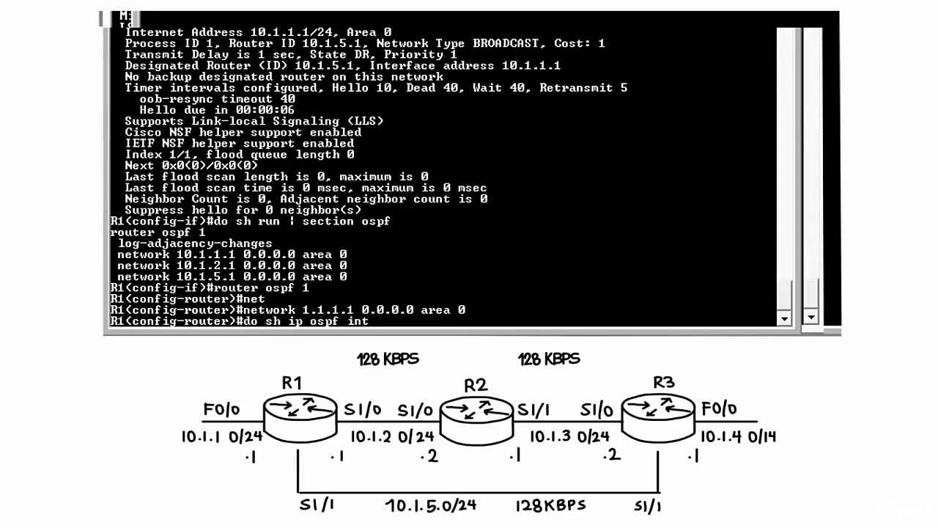
key(Return)
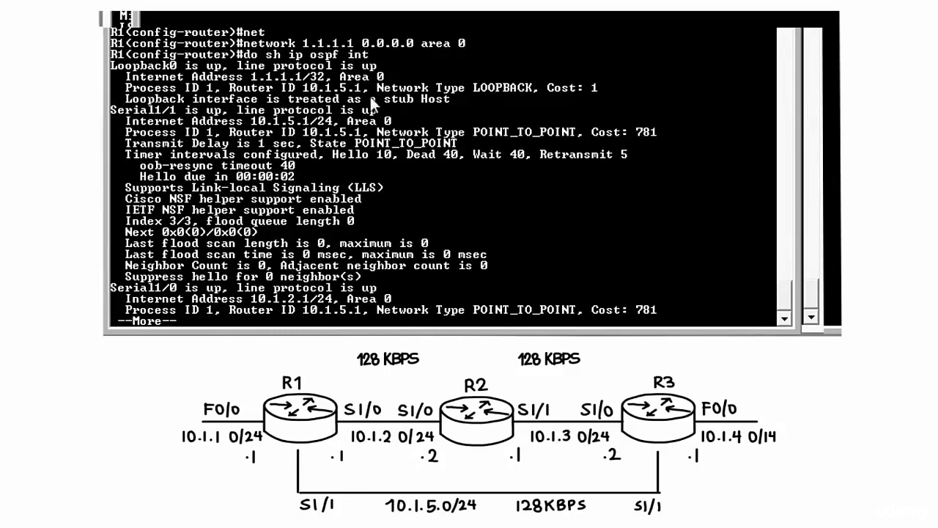
key(q)
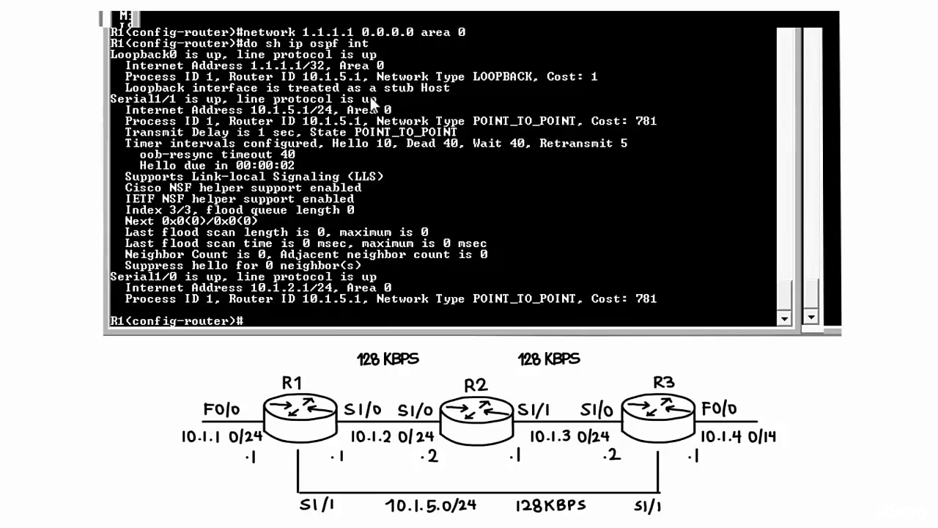
key(ctrl+z)
- Reset R1's OSPF process with 'clear ip ospf process', confirming yes, and recheck its OSPF interfaces
text(clear)
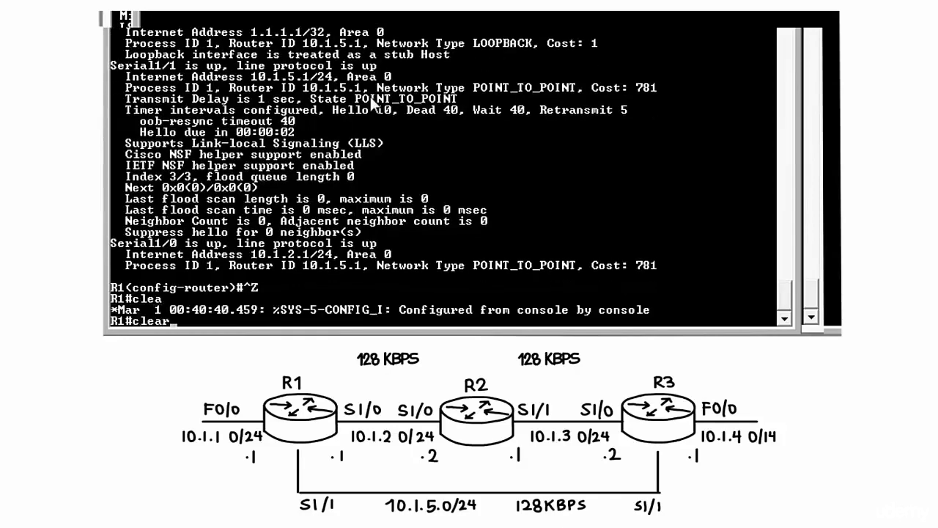
text( ip ospf pr)
key(Tab)
key(Return)
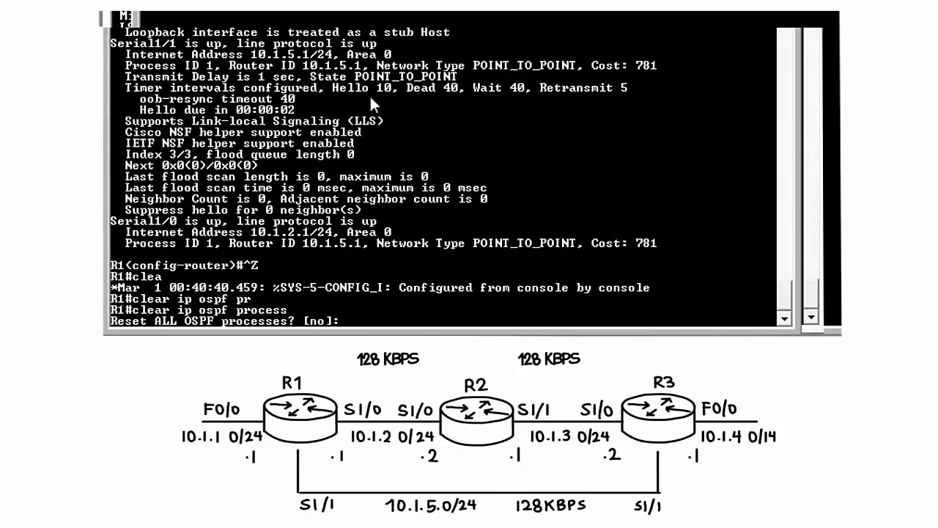
text(y)
key(Return)
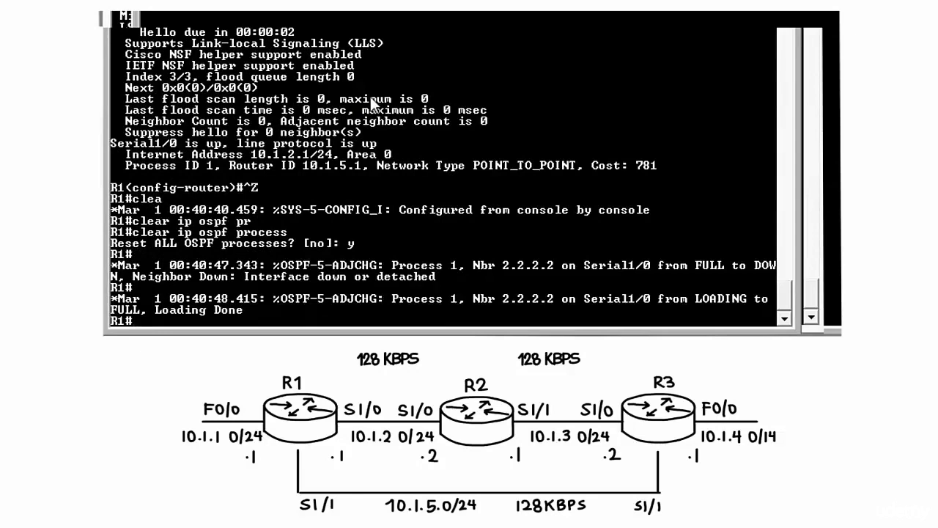
text(sh ip ospf int)
key(Return)
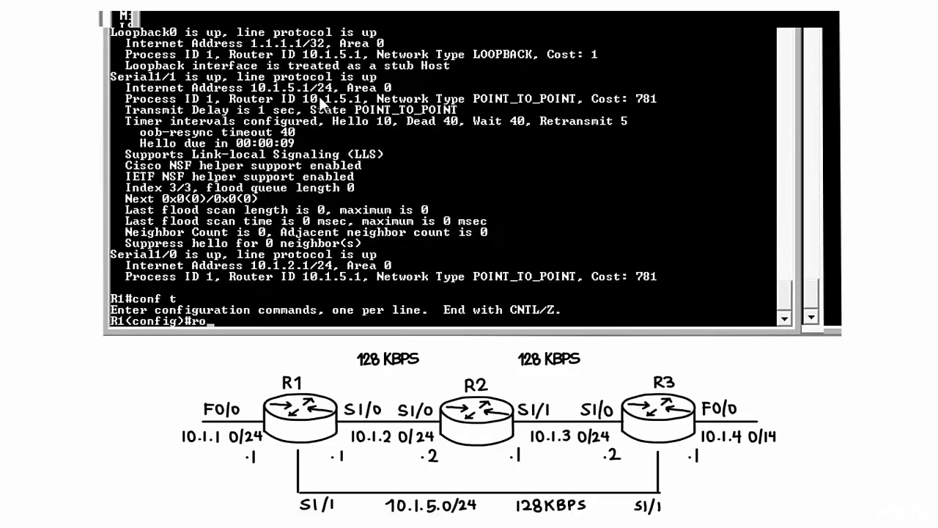
- Under 'router ospf 1' on R1, set router-id 1.1.1.1, then exit configuration mode
text(ospf 1)
key(Return)
text(router)#rout)
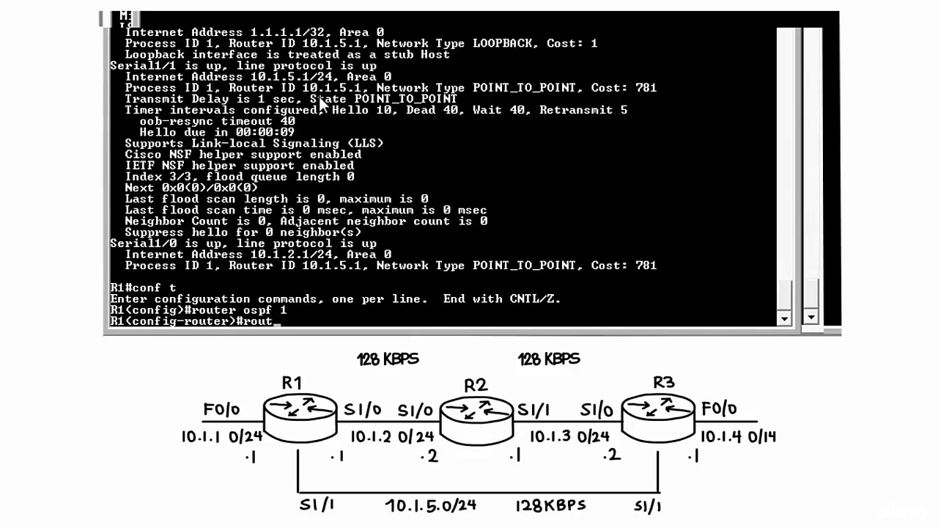
key(Tab)
text(1.1.1.1)
key(Return)
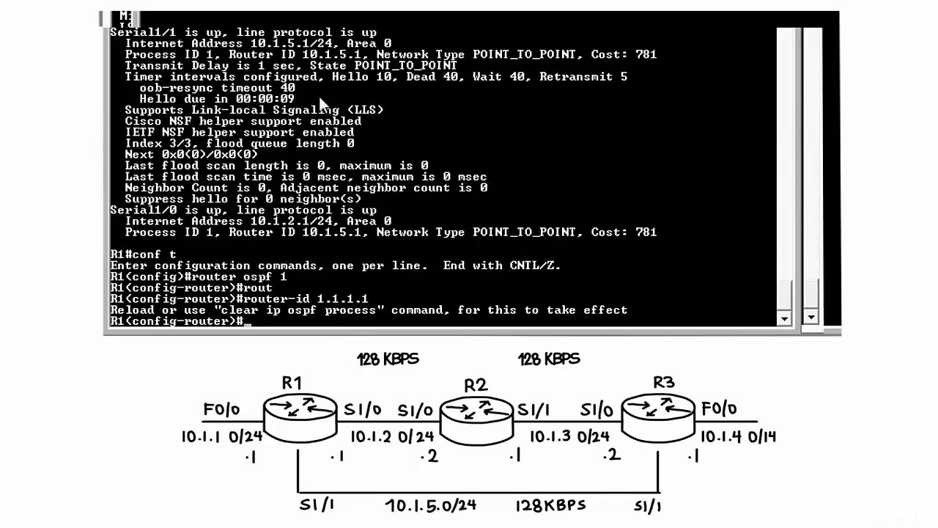
key(ctrl+z)
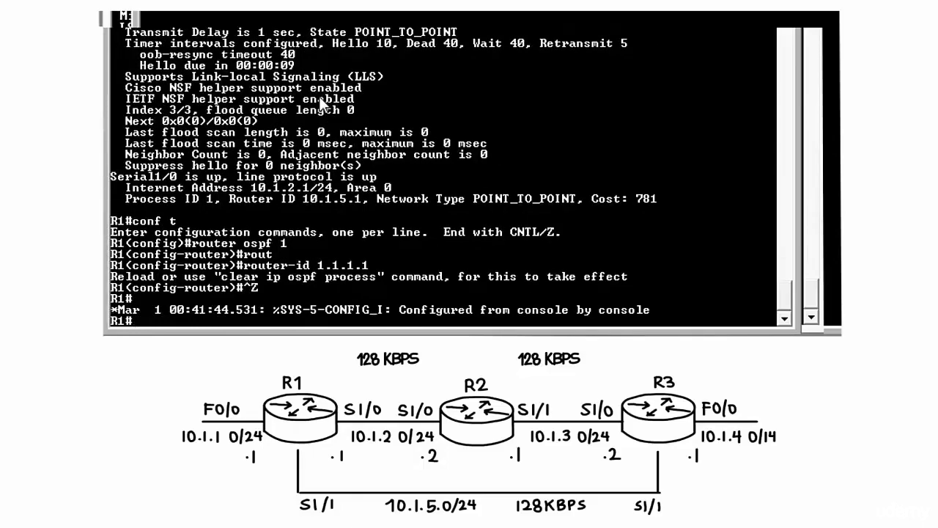
- Reset R1's OSPF processes, confirming yes, then verify with 'sh ip ospf int' that router ID 1.1.1.1 is active
text(cle)
key(Tab)
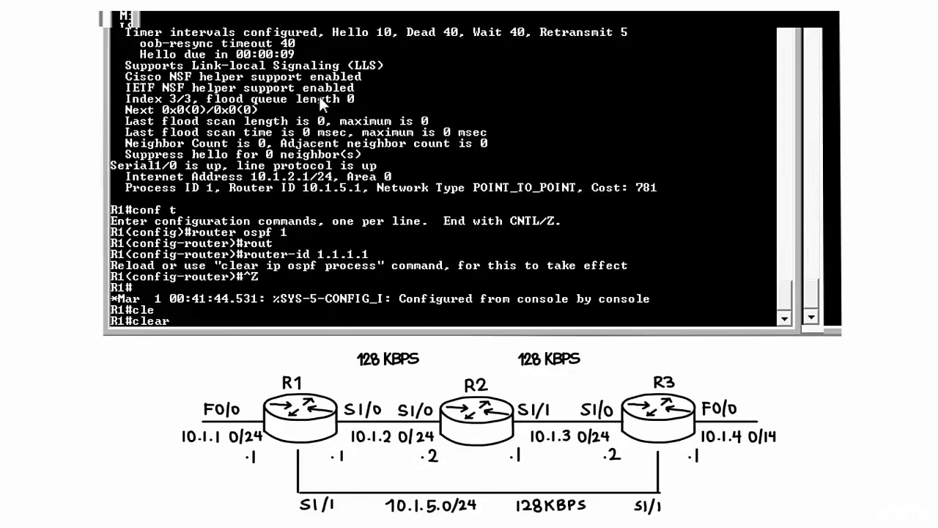
text(ip os)
key(Tab)
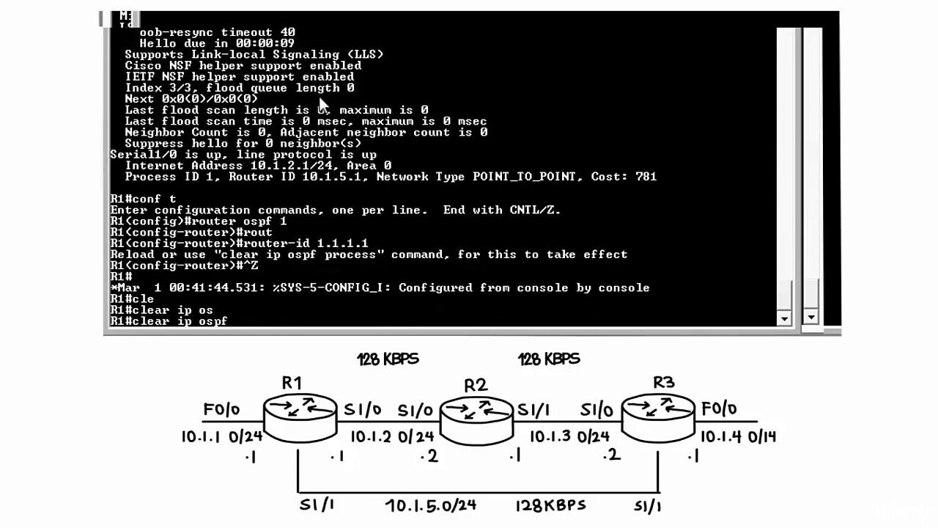
text(pr)
key(Tab)
key(Return)
text(yes)
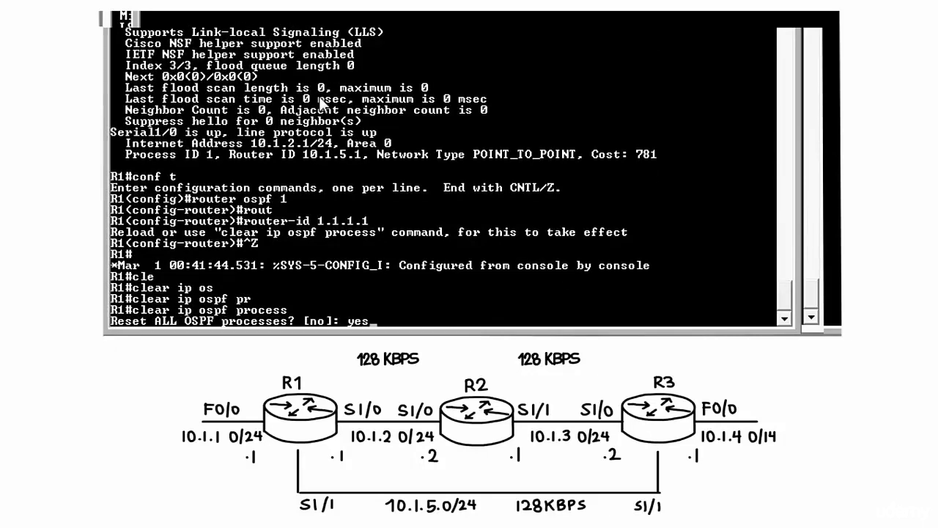
key(Return)
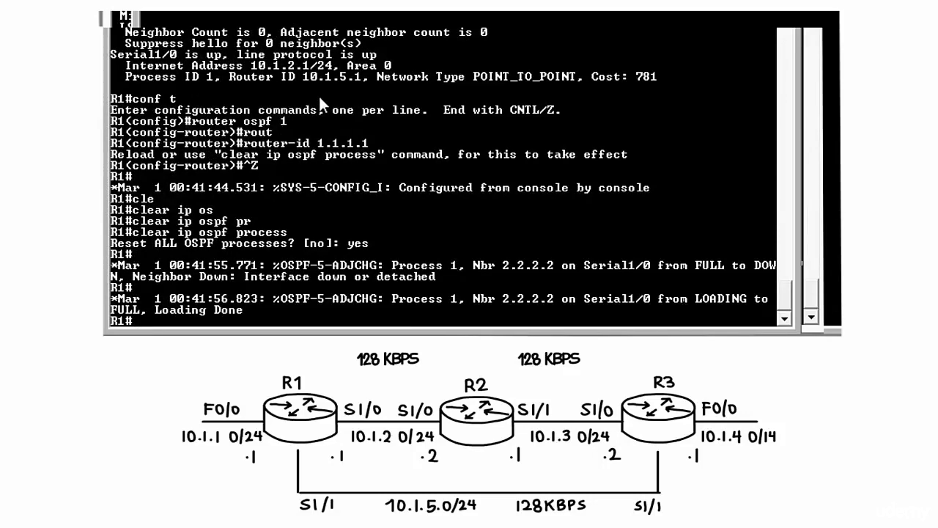
text(sh ip ospf int)
key(Return)
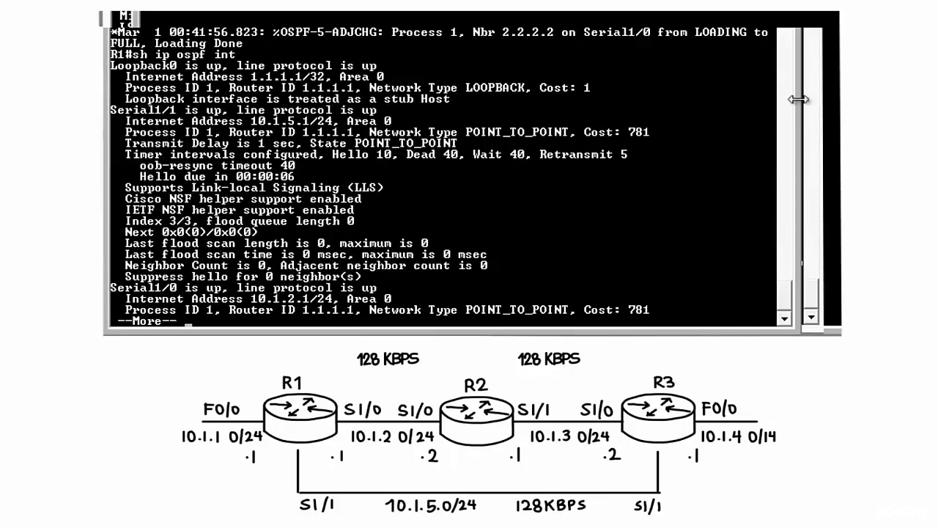
- On R2 list OSPF neighbors, then show R3's interface summary with 'sh ip int brief'
click(811, 288)
text(sh ip ospf nei)
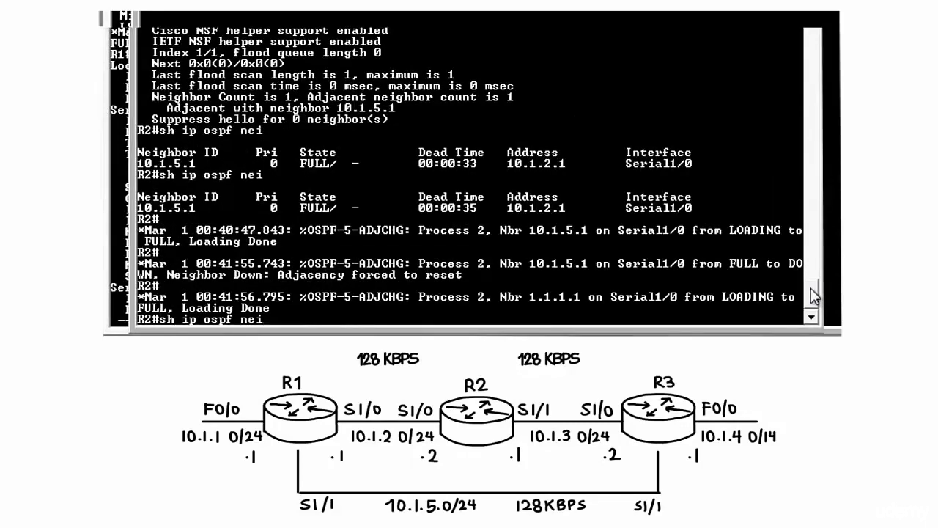
key(Return)
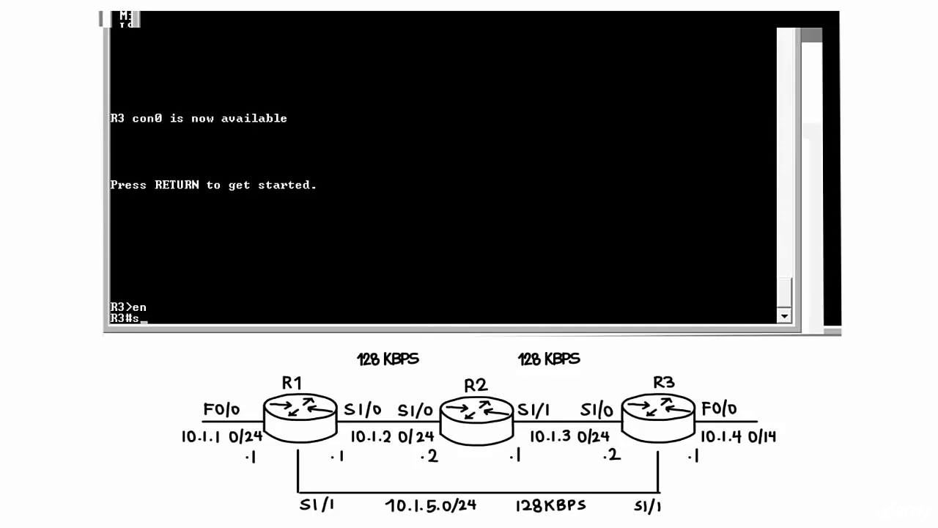
text(int brief)
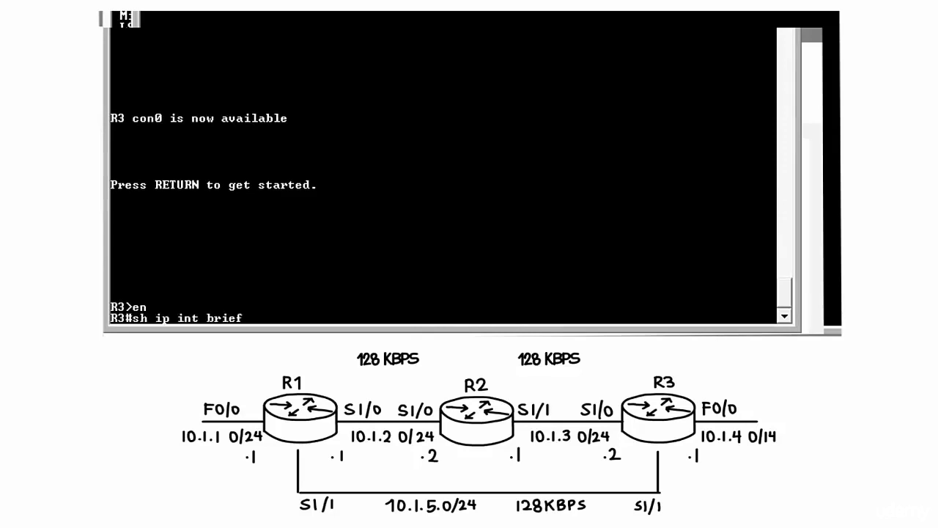
key(Return)
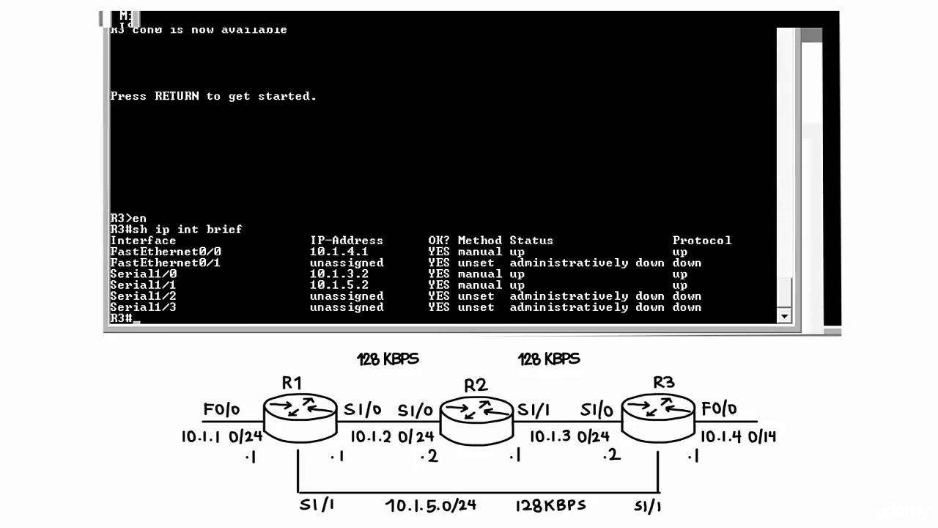